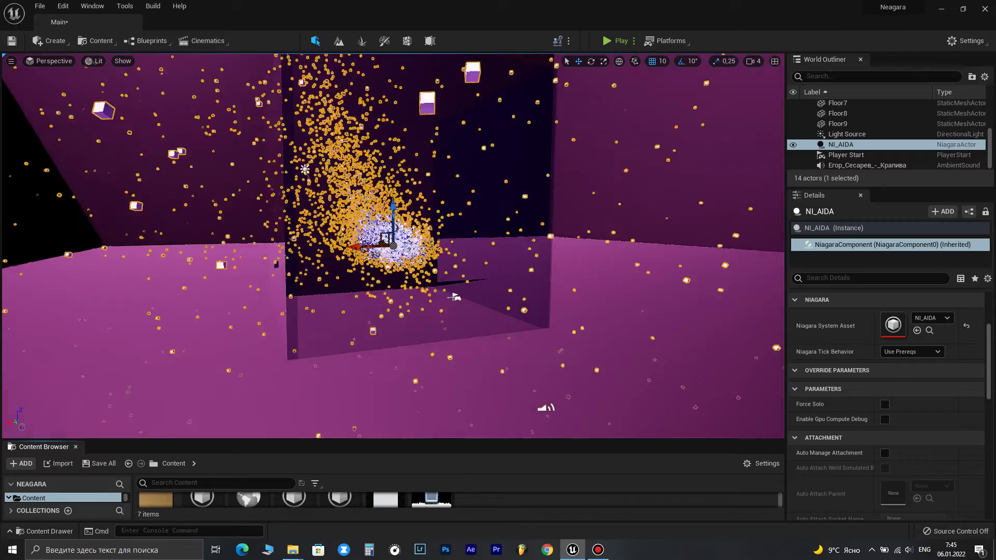
Try deleting the near glass panel and the opaque side panel of the box, and undo both deletions
click(454, 297)
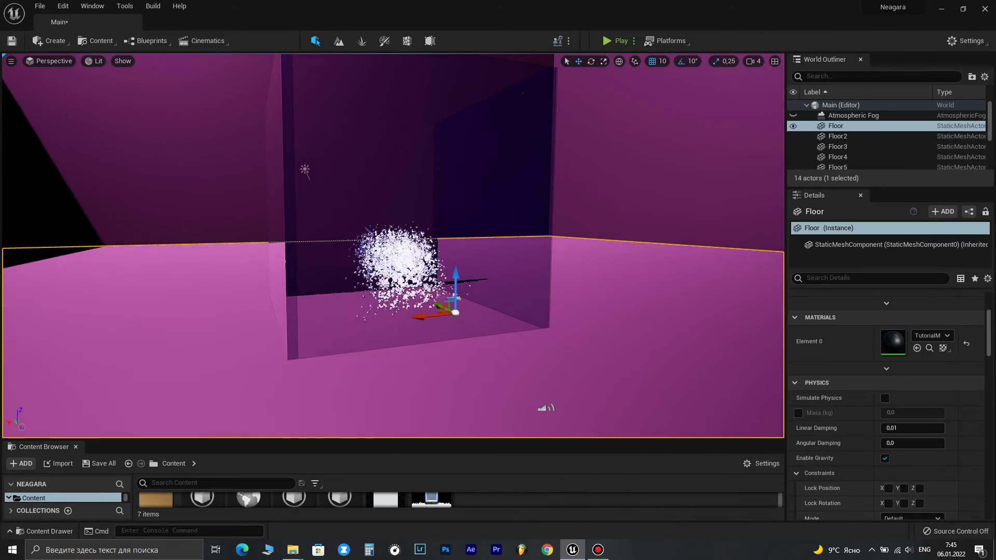
click(562, 332)
right_drag(550, 332, 249, 301)
right_drag(449, 332, 306, 317)
right_drag(365, 332, 261, 323)
key(w)
click(599, 340)
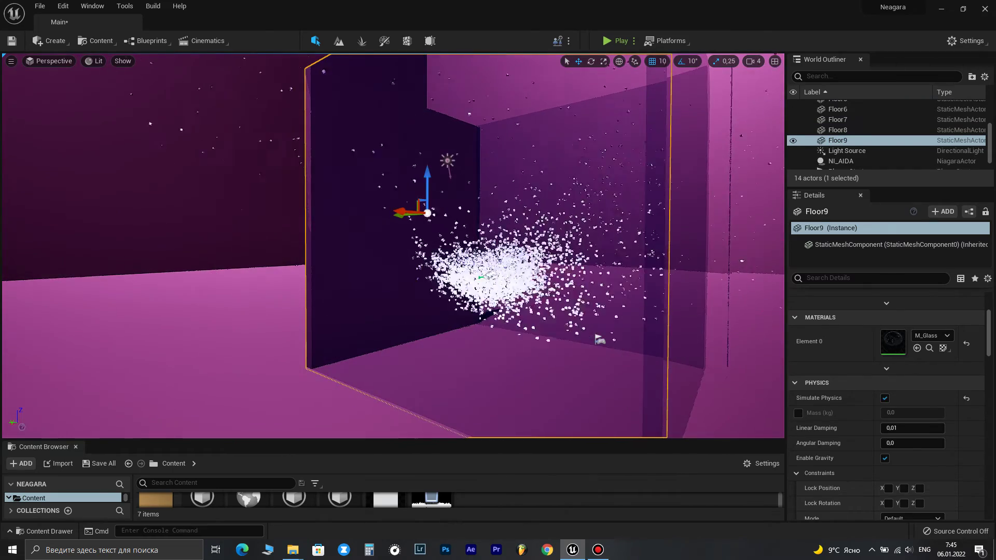
key(Delete)
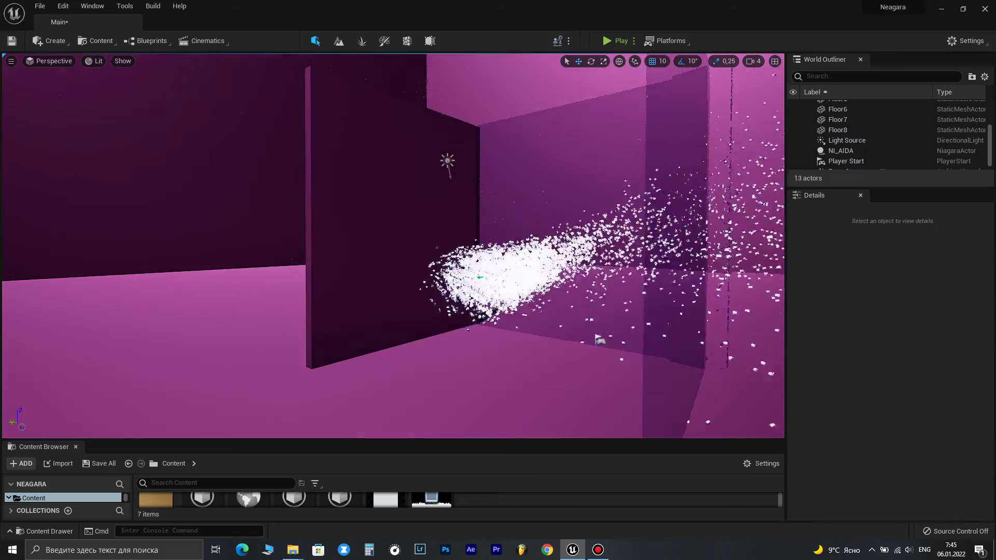
click(381, 218)
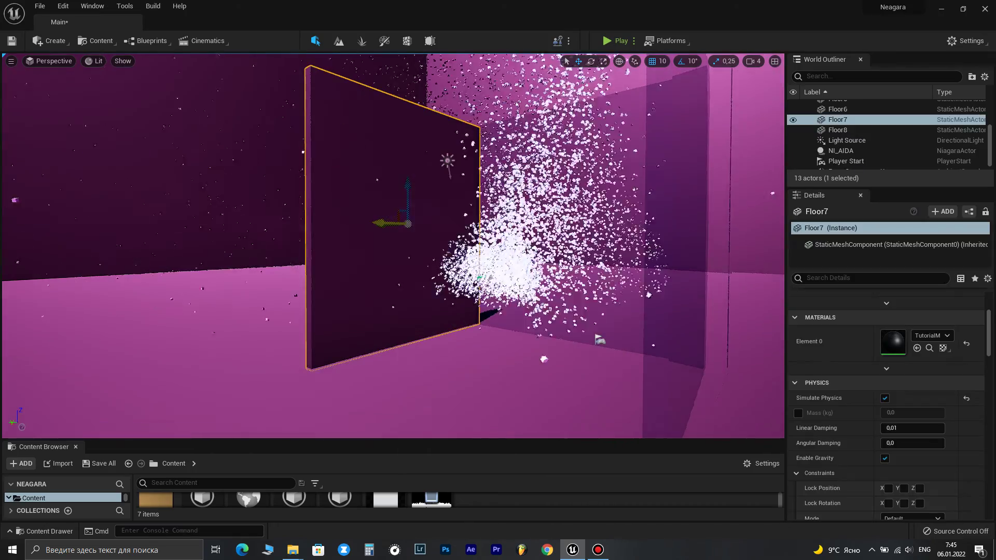
key(Delete)
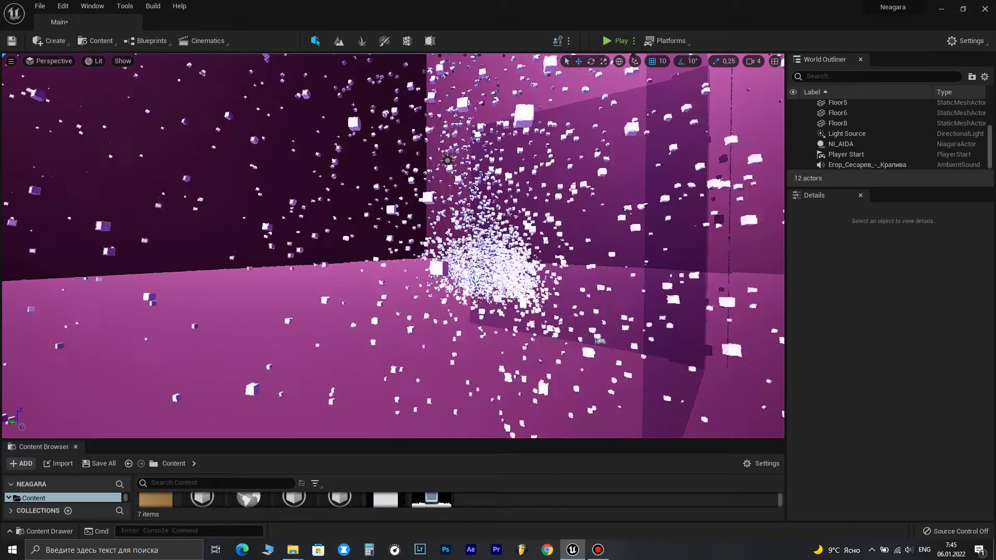
key(ctrl+z)
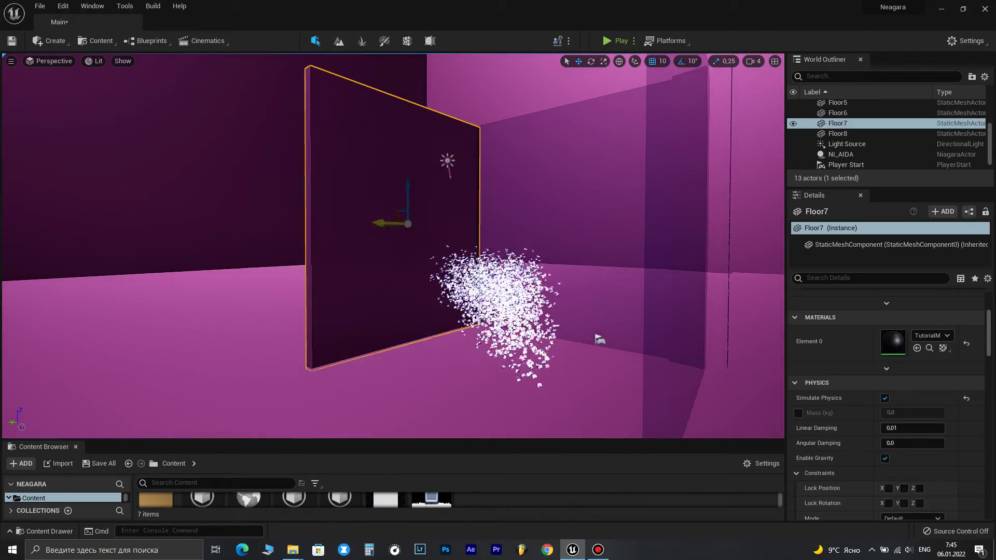
key(ctrl+z)
key(ctrl+z)
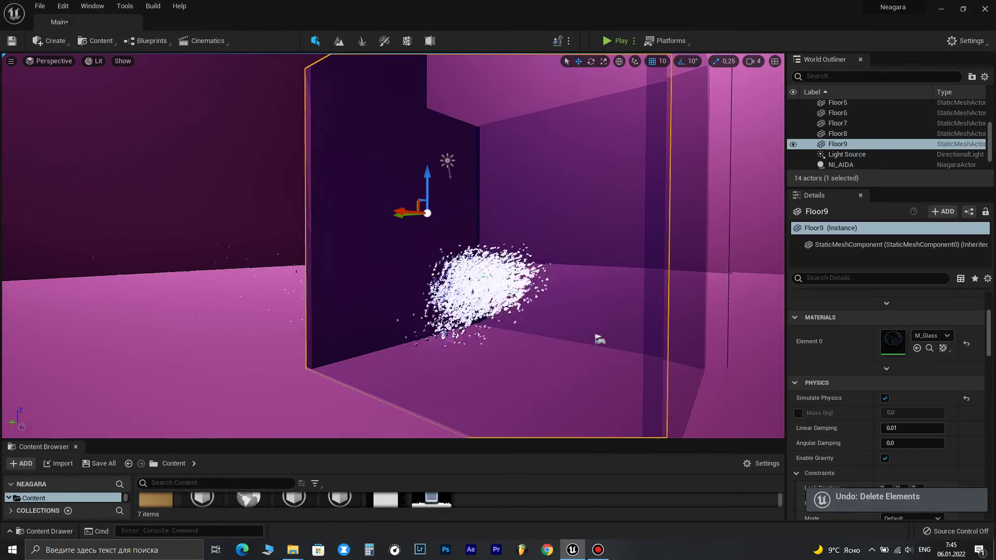
Try removing only the opaque panel to view the particles from its side, and restore the panel
right_drag(393, 246, 553, 255)
click(452, 233)
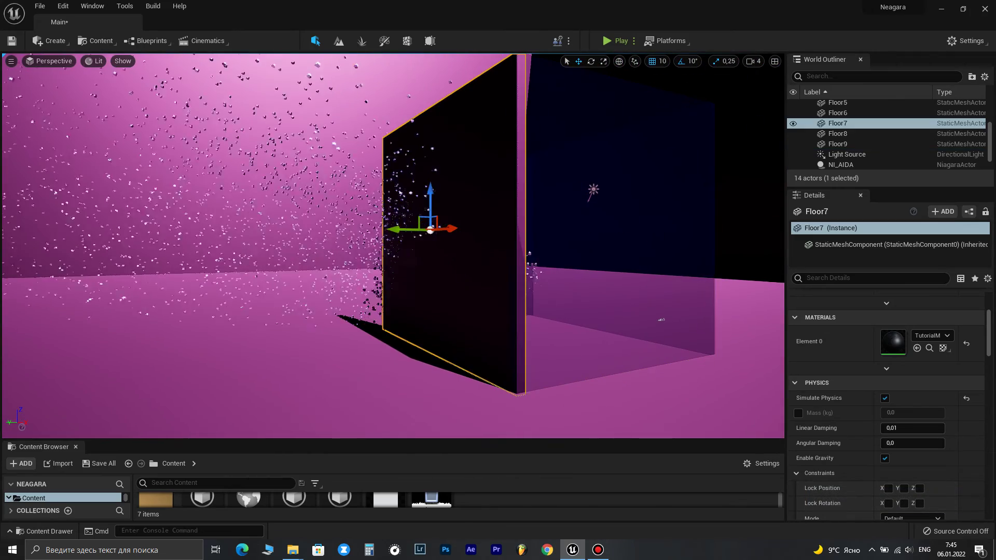
key(Delete)
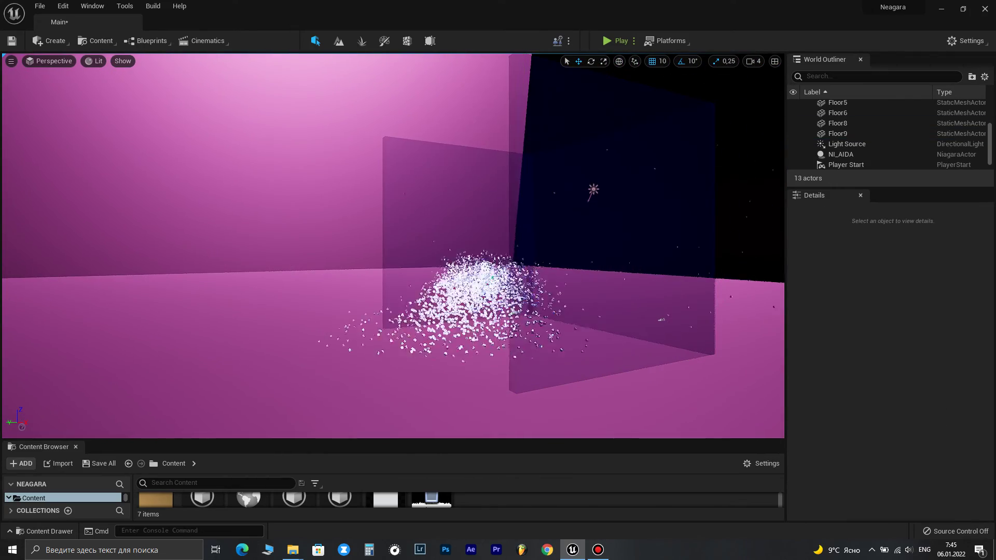
right_drag(451, 233, 509, 255)
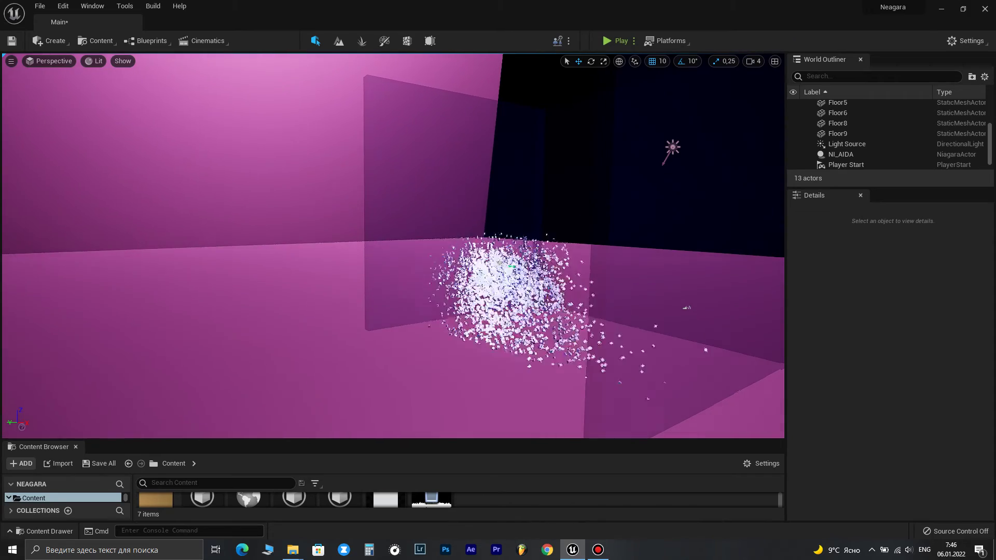
key(ctrl+z)
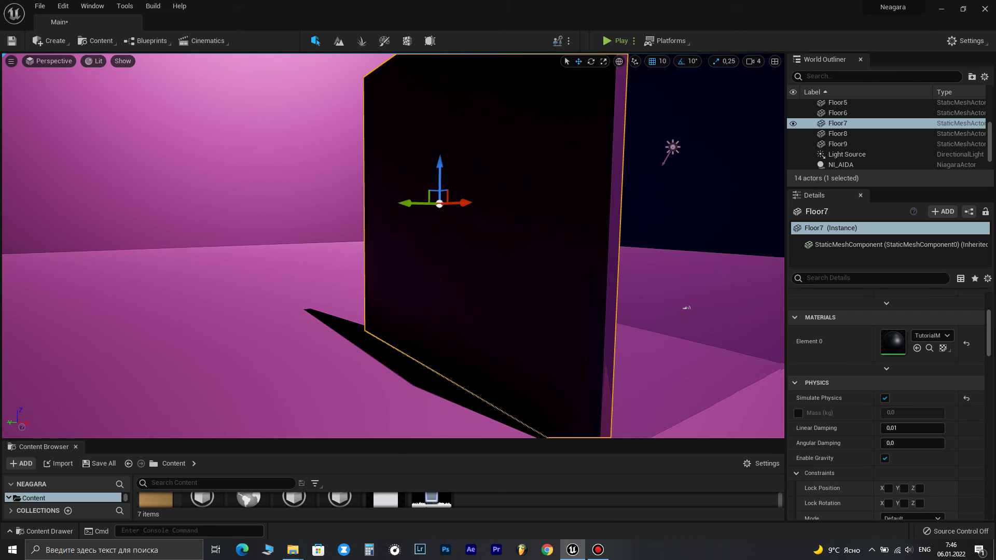
Enlarge the content browser, search it for "gla" and apply the M_Glass material to the opaque side panel of the box
drag(480, 440, 480, 369)
mouse_move(440, 223)
right_down()
mouse_move(384, 236)
mouse_move(446, 226)
mouse_move(410, 223)
mouse_move(386, 236)
mouse_move(386, 218)
right_up()
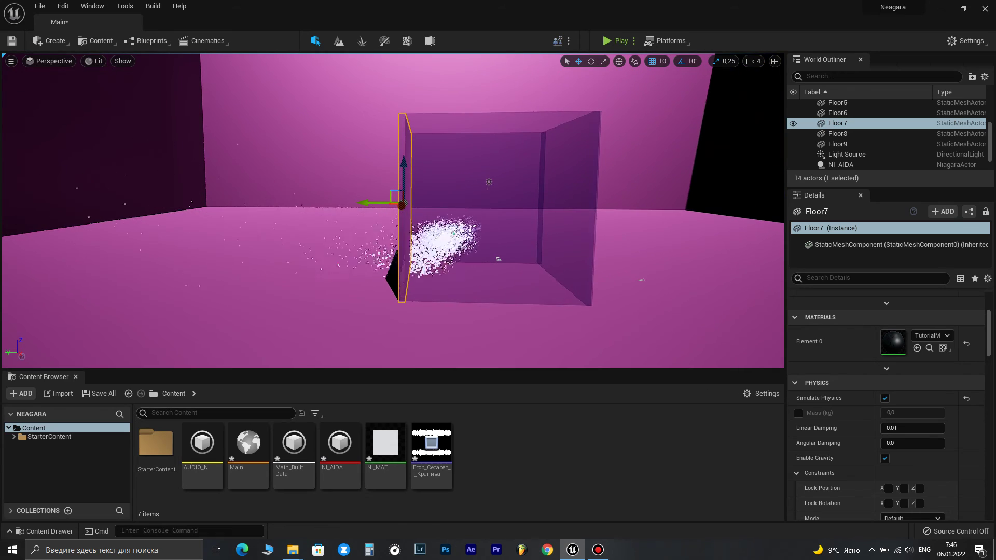
text(gla)
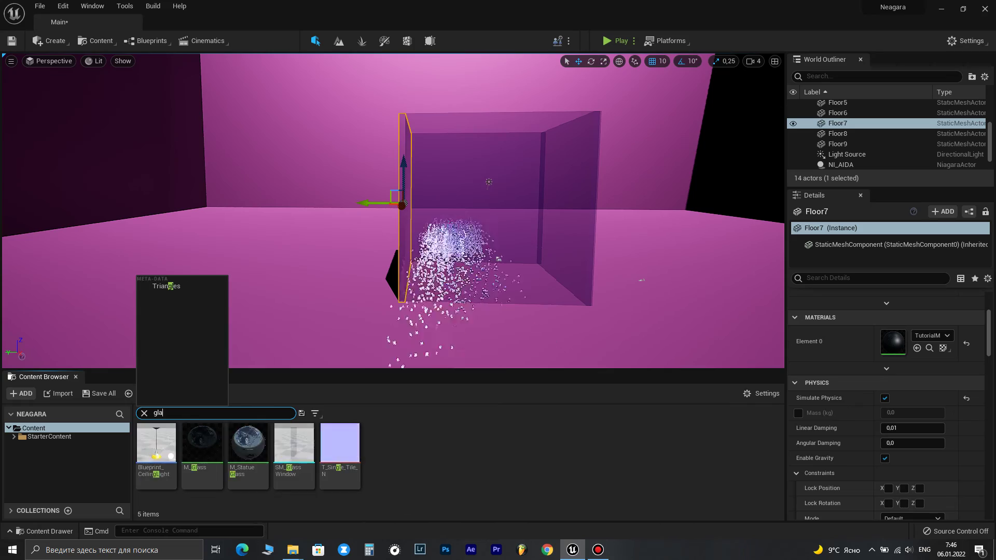
drag(156, 444, 411, 228)
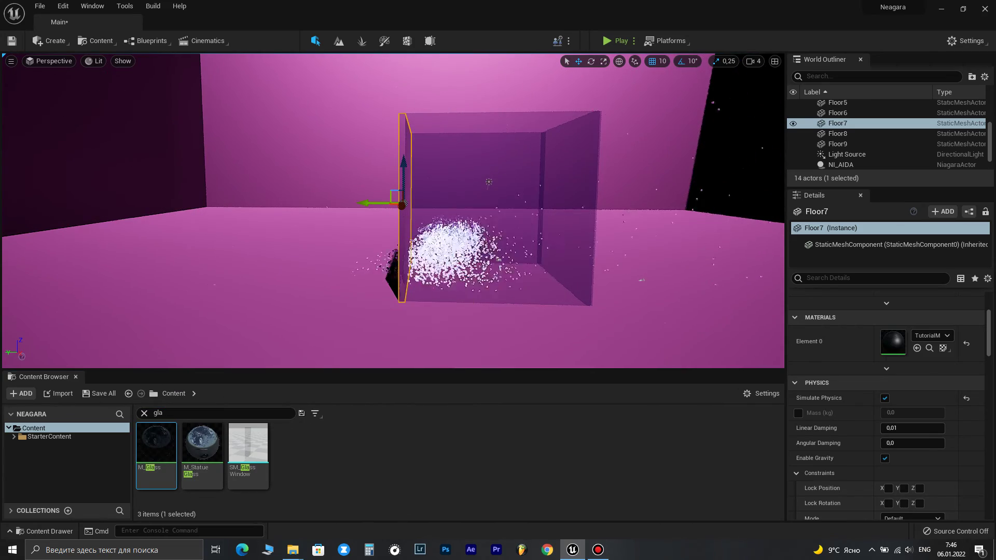
right_drag(412, 228, 482, 228)
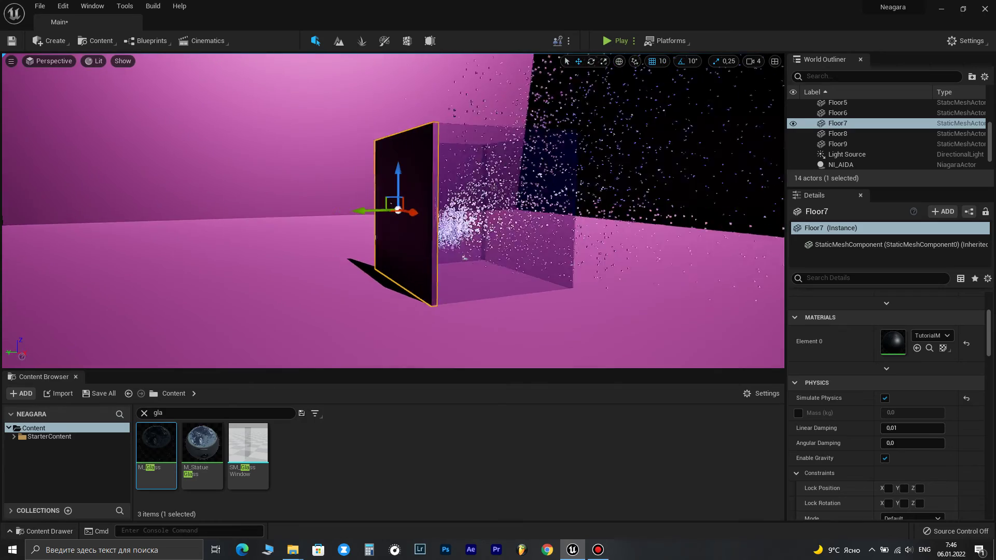
drag(156, 449, 421, 246)
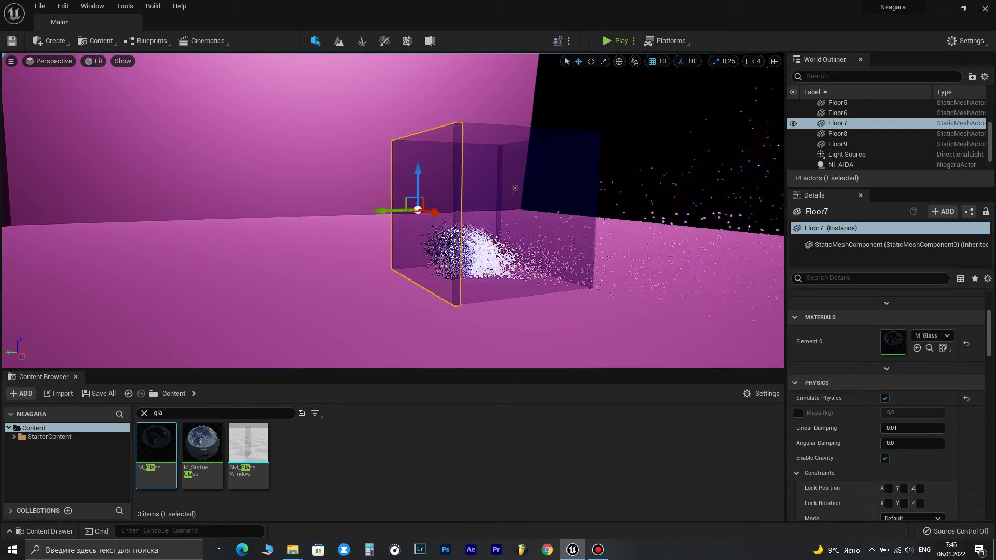
Raise the directional Light Source above the glass box and set its source angle to 0.2 and intensity to 0.3 lux
right_drag(422, 246, 530, 283)
click(422, 246)
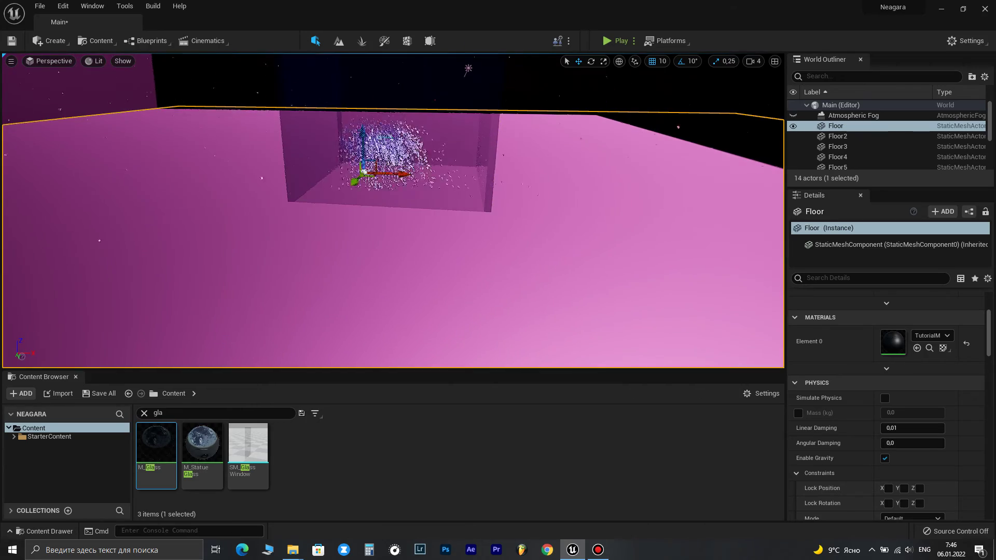
click(416, 186)
right_drag(415, 187, 2, 212)
right_drag(500, 229, 524, 234)
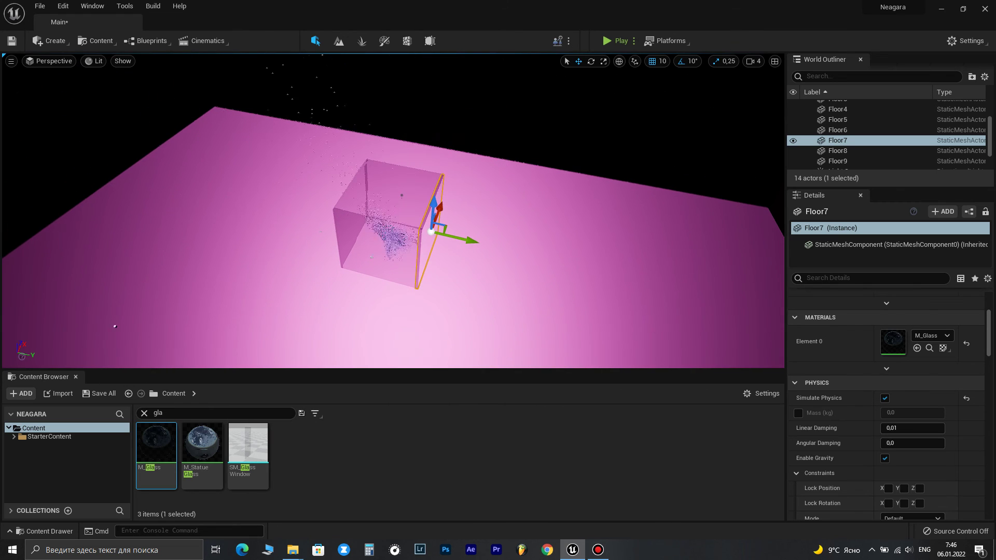
scroll(859, 133, up, 3)
scroll(858, 134, down, 5)
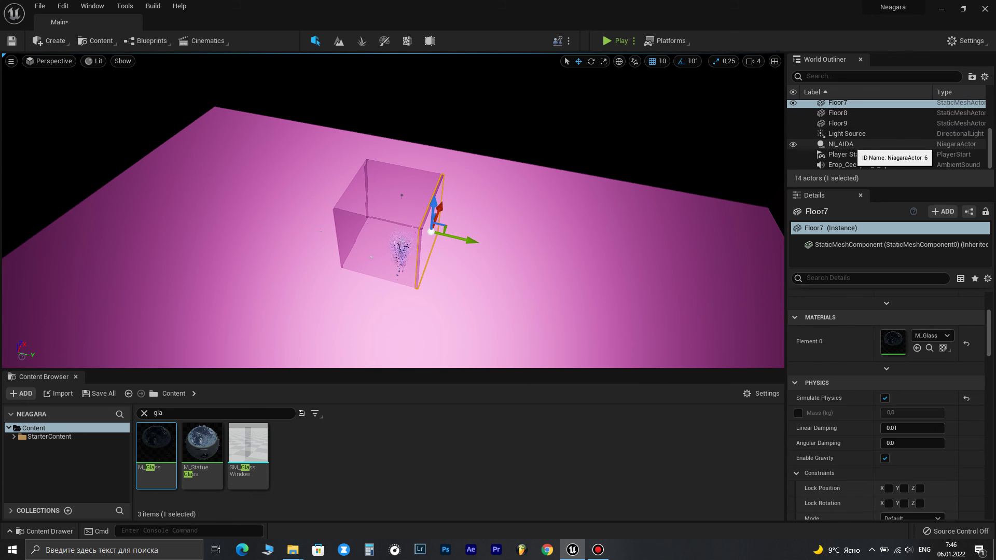
click(852, 135)
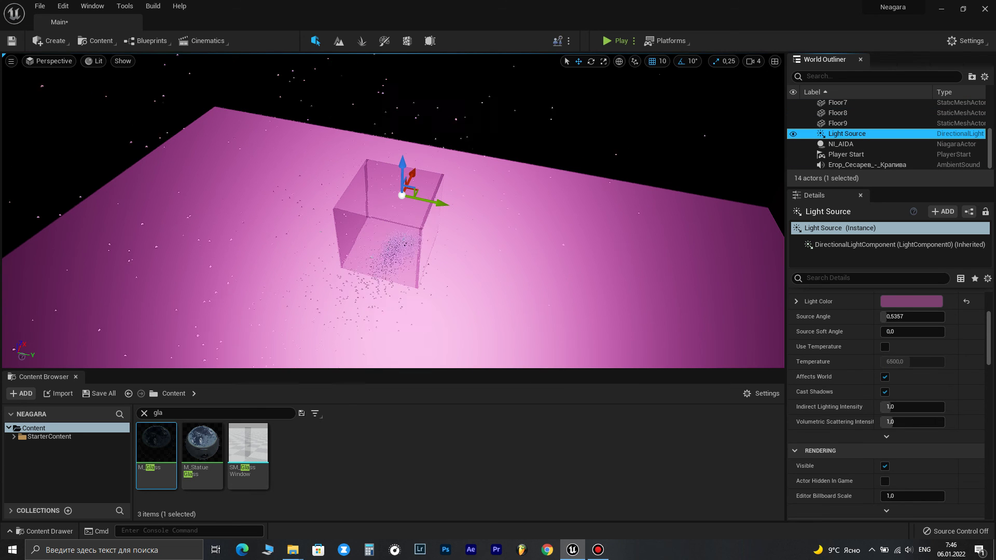
drag(406, 100, 414, 63)
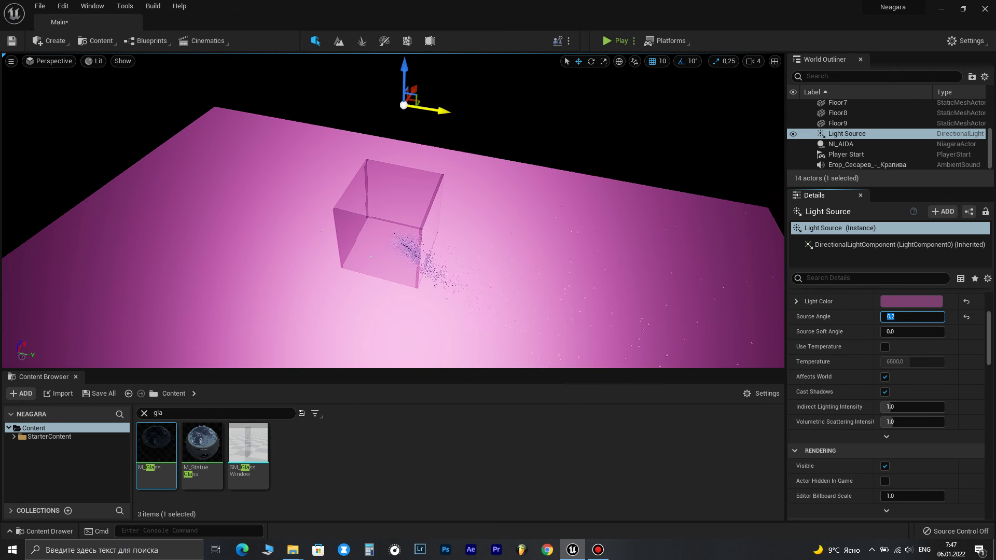
scroll(887, 406, up, 2)
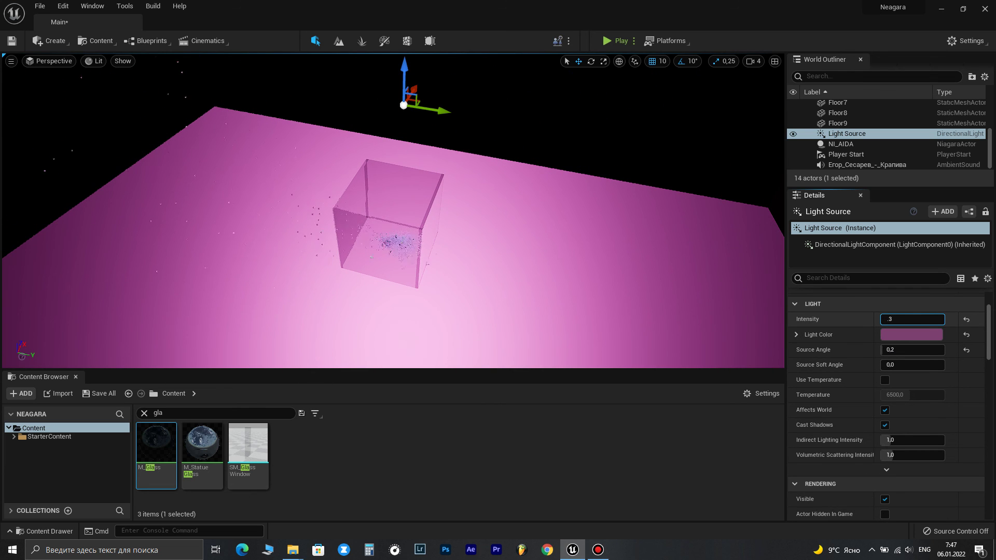
key(Return)
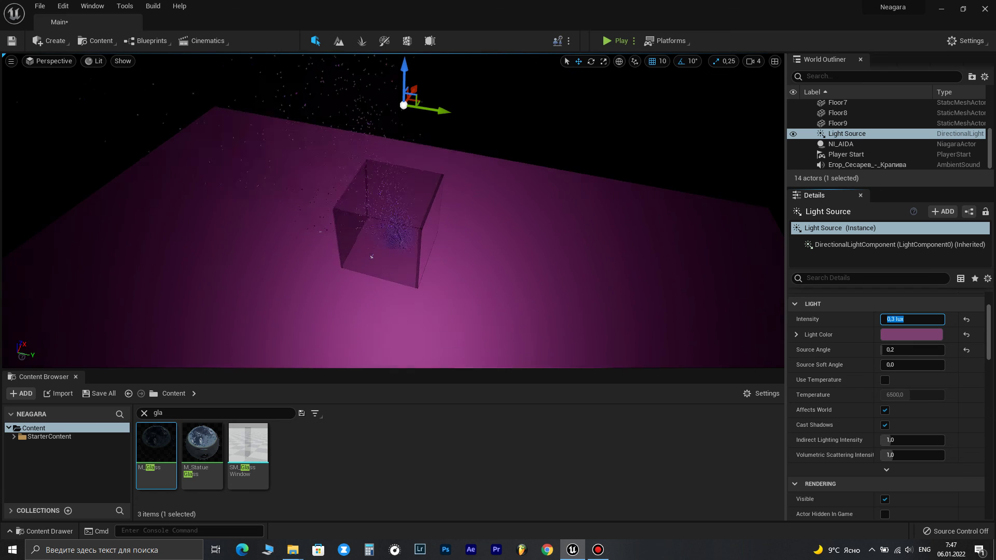
Examine the Niagara particles and the glass box from several angles under the dimmed light
key(a)
right_drag(393, 211, 414, 353)
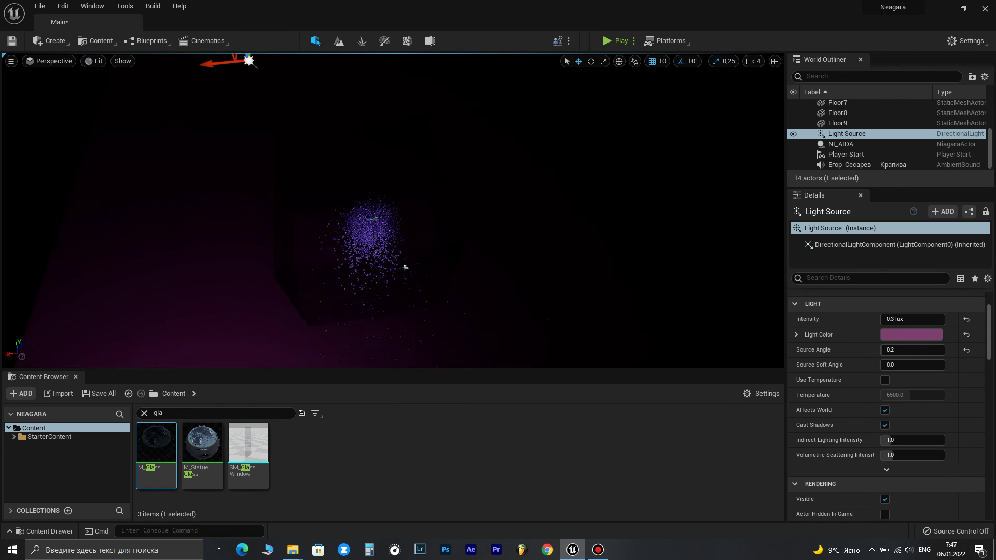
right_drag(395, 210, 156, 212)
right_drag(432, 316, 542, 322)
right_drag(529, 285, 519, 268)
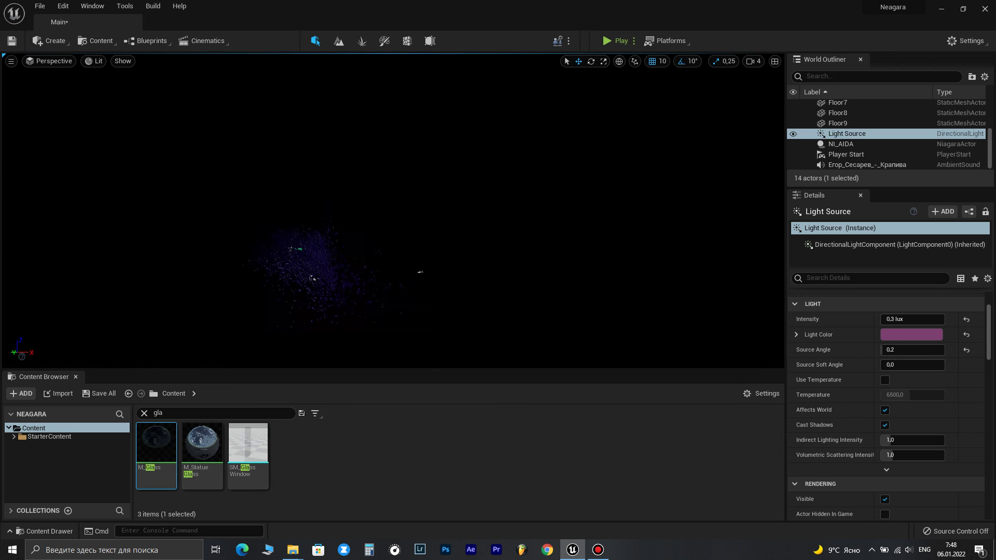
right_drag(519, 268, 318, 270)
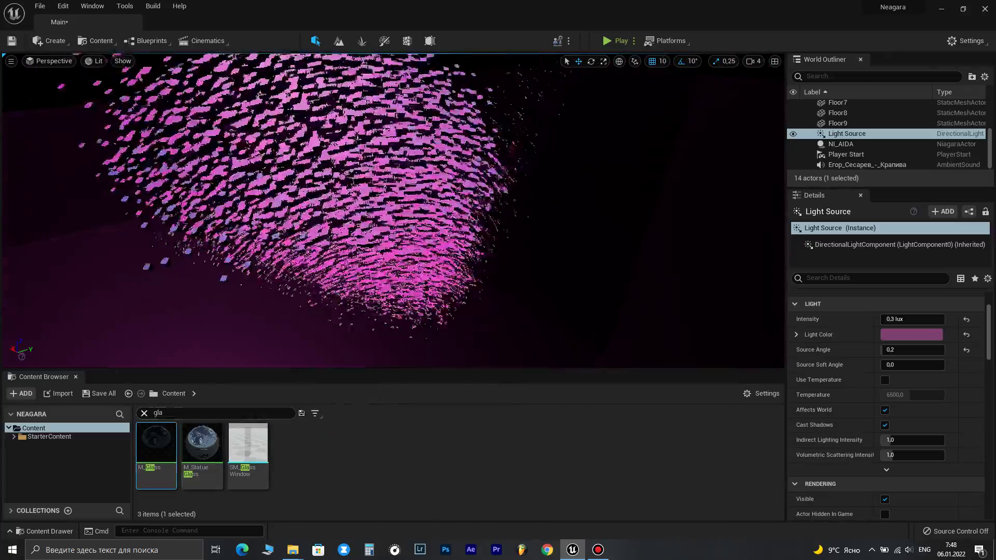
Clear the content search and set the directional light's intensity to 1.0 lux, checking the particles from farther back
click(145, 414)
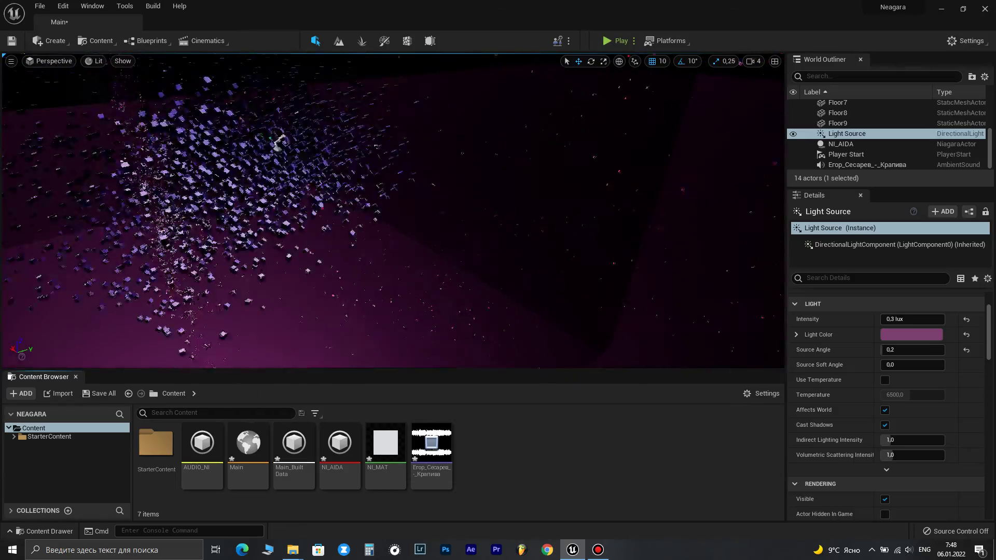
key(s)
mouse_move(393, 211)
right_down()
mouse_move(399, 192)
mouse_move(390, 202)
right_up()
key(s)
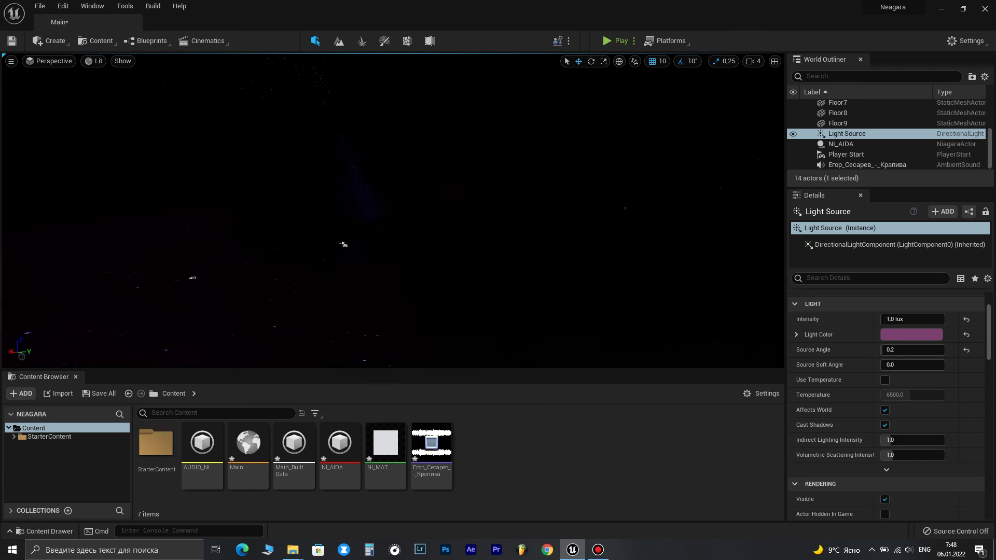
right_drag(394, 211, 422, 246)
key(s)
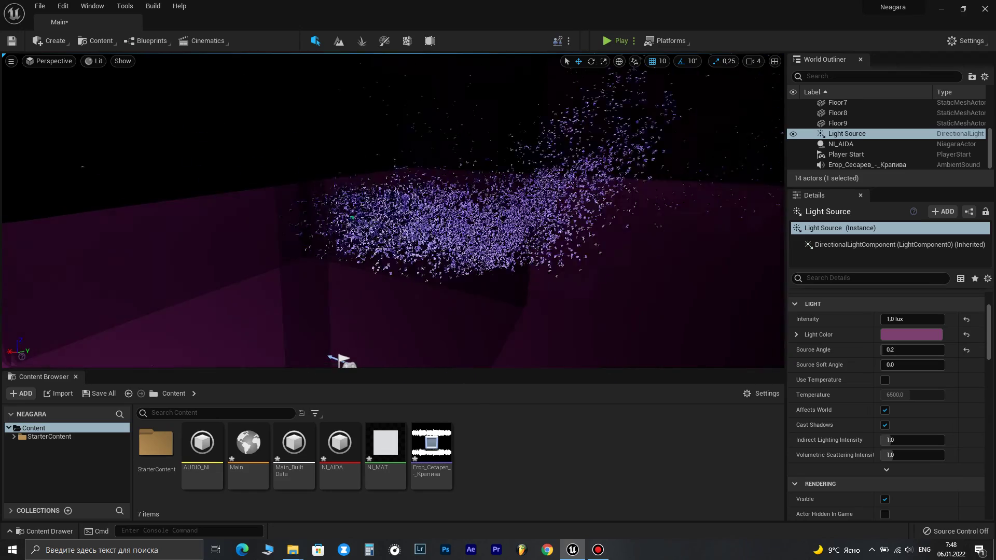